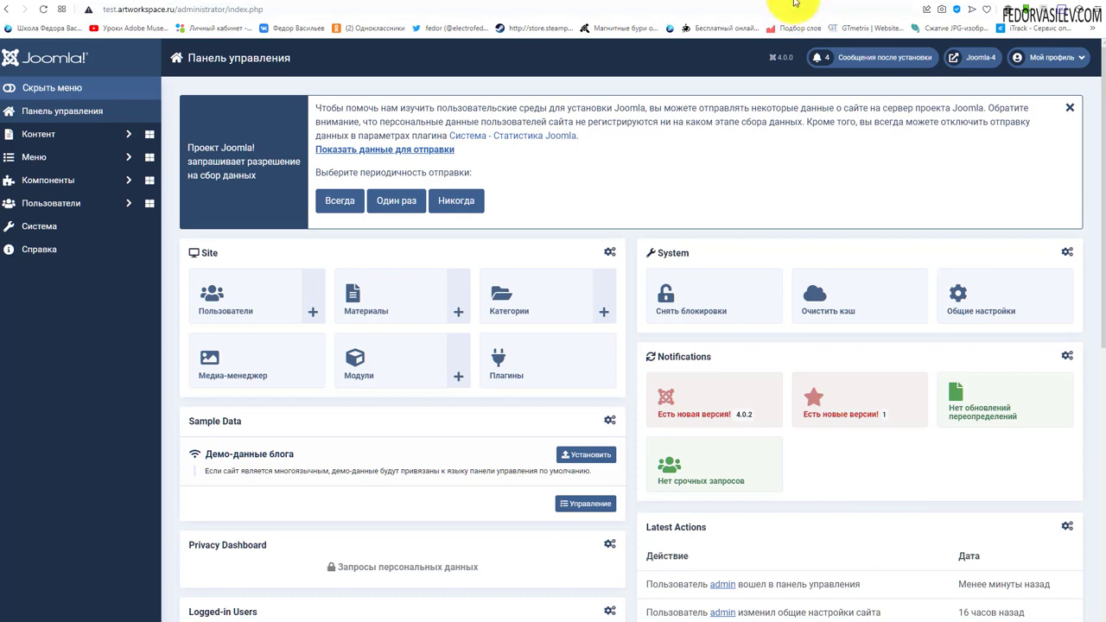
Switch to the hosting's cPanel, look over its file, database and domain tools, and return to the Joomla admin dashboard
{"action": "left_click", "coordinate": [782, 2]}
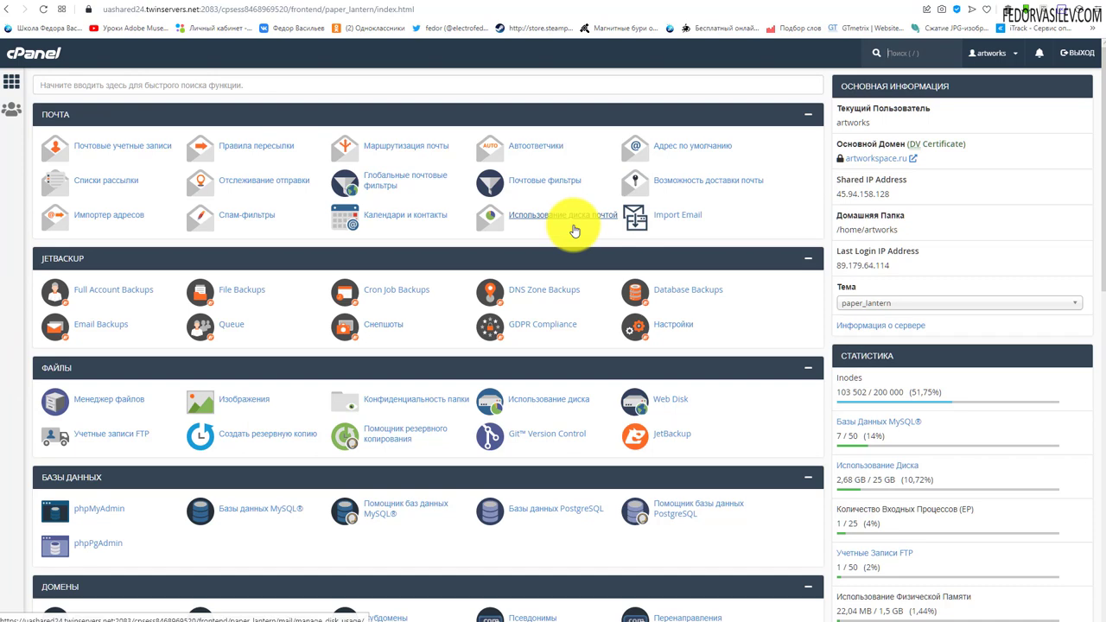
{"action": "scroll", "coordinate": [346, 229], "scroll_direction": "down", "scroll_amount": 3}
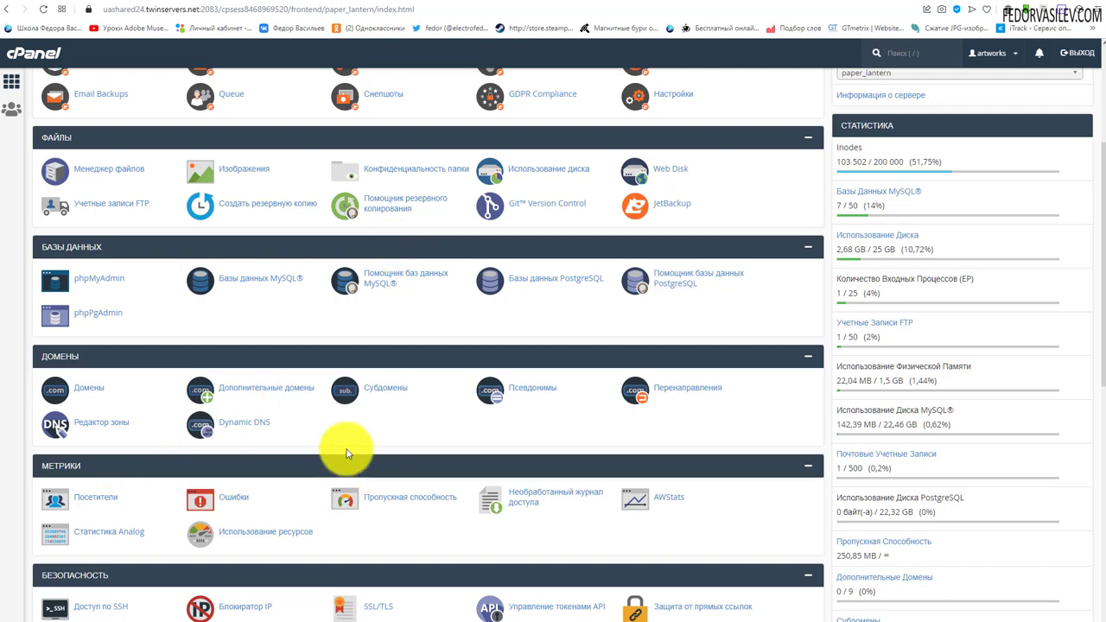
{"action": "scroll", "coordinate": [303, 436], "scroll_direction": "up", "scroll_amount": 2}
{"action": "scroll", "coordinate": [286, 345], "scroll_direction": "up", "scroll_amount": 1}
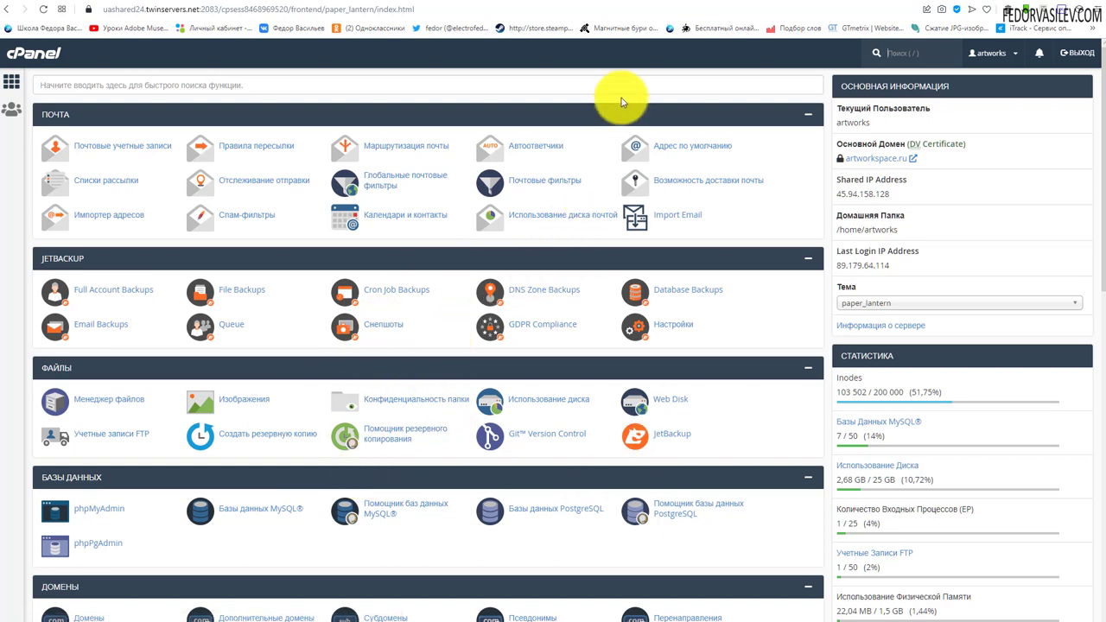
{"action": "left_click", "coordinate": [630, 4]}
{"action": "left_click", "coordinate": [575, 4]}
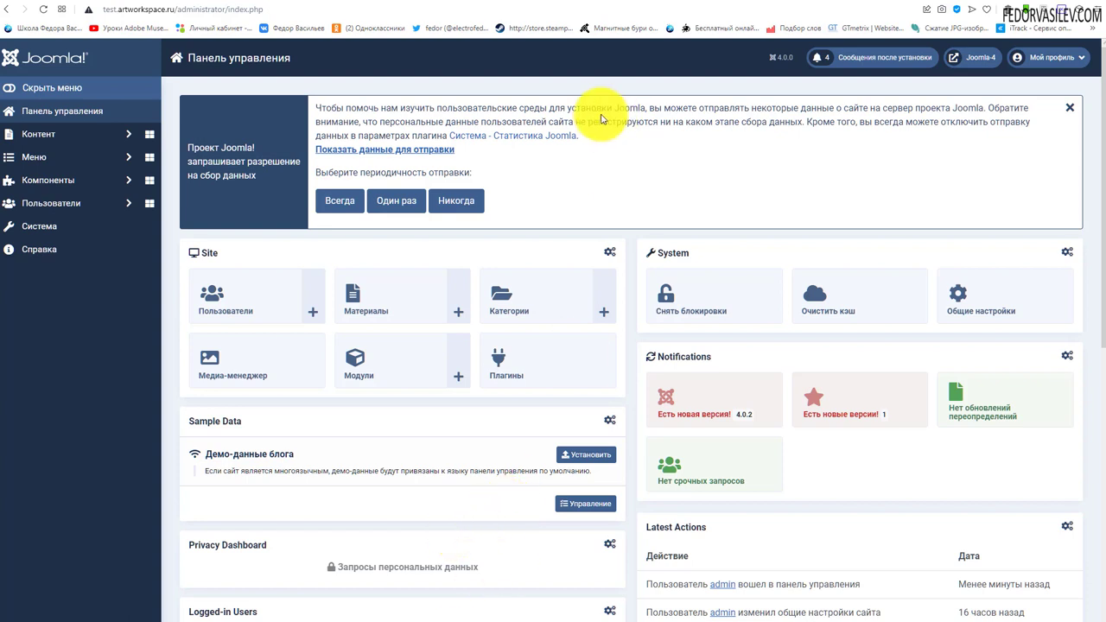
Open the test.artworkspace.ru site folder in cPanel's file manager
{"action": "left_click", "coordinate": [748, 3]}
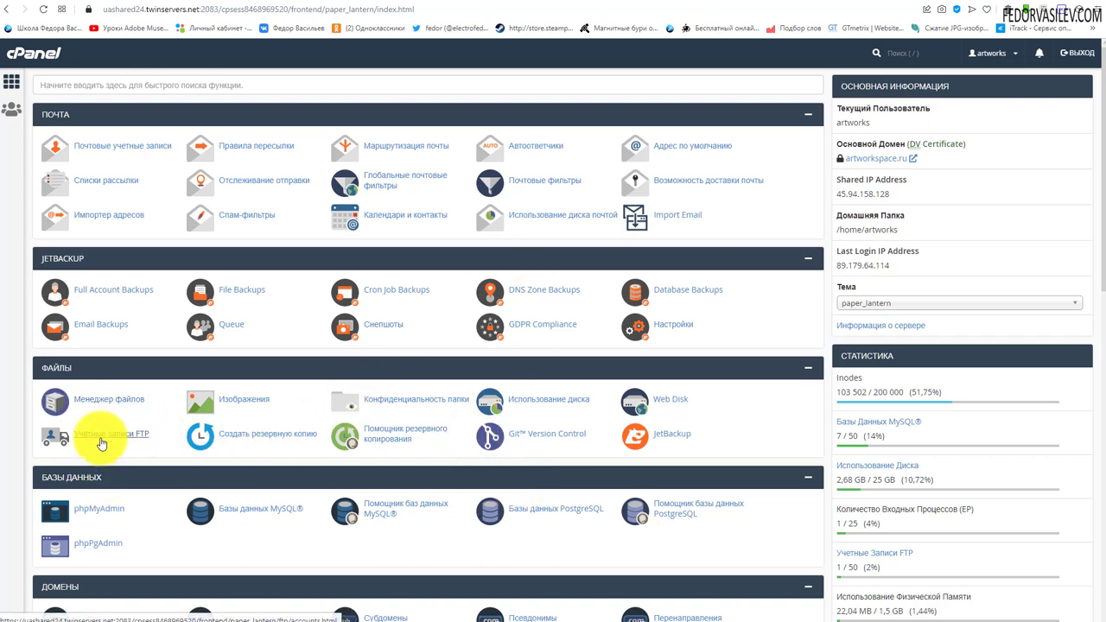
{"action": "left_click", "coordinate": [100, 407]}
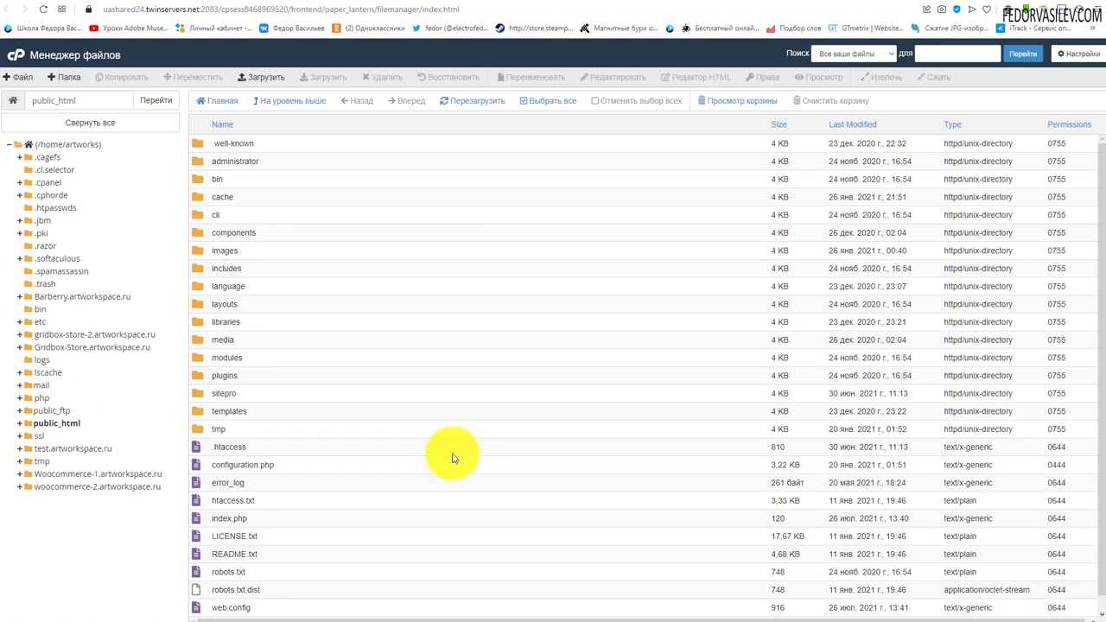
{"action": "left_click", "coordinate": [36, 448]}
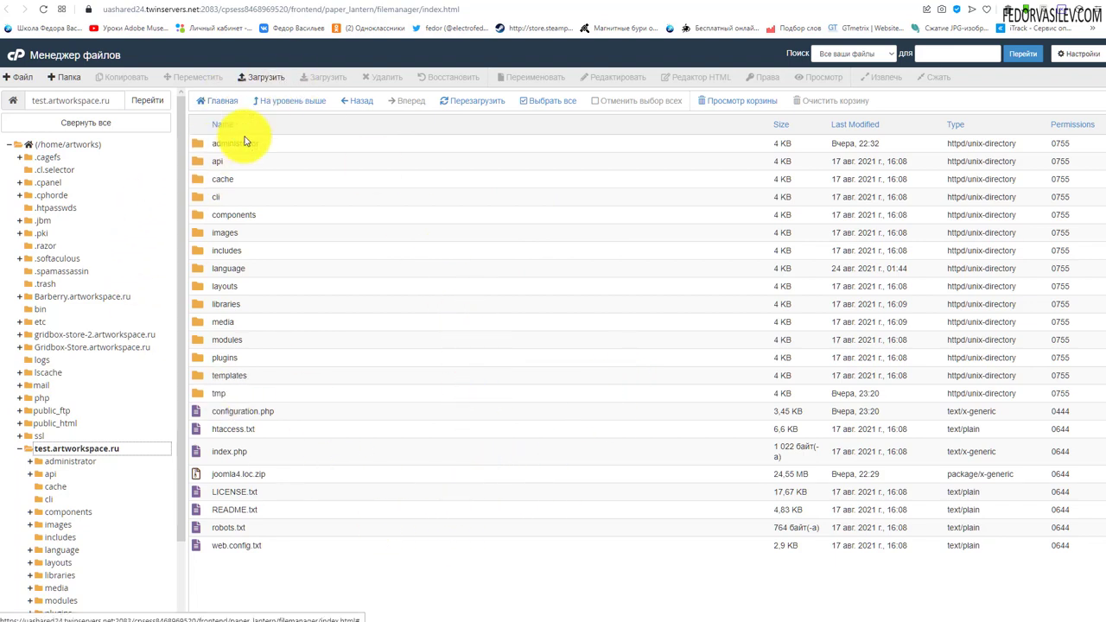
Try to compress all folders and files of test.artworkspace.ru, from administrator through web.config.txt, into a Zip archive
{"action": "left_click", "coordinate": [275, 548]}
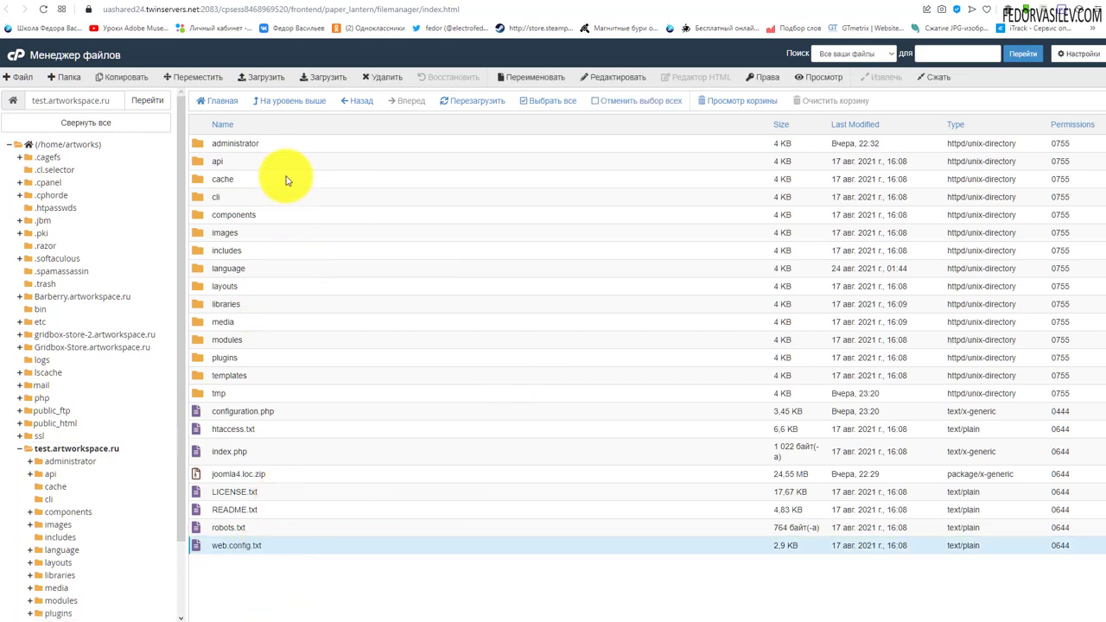
{"action": "left_click", "coordinate": [294, 144], "text": "shift"}
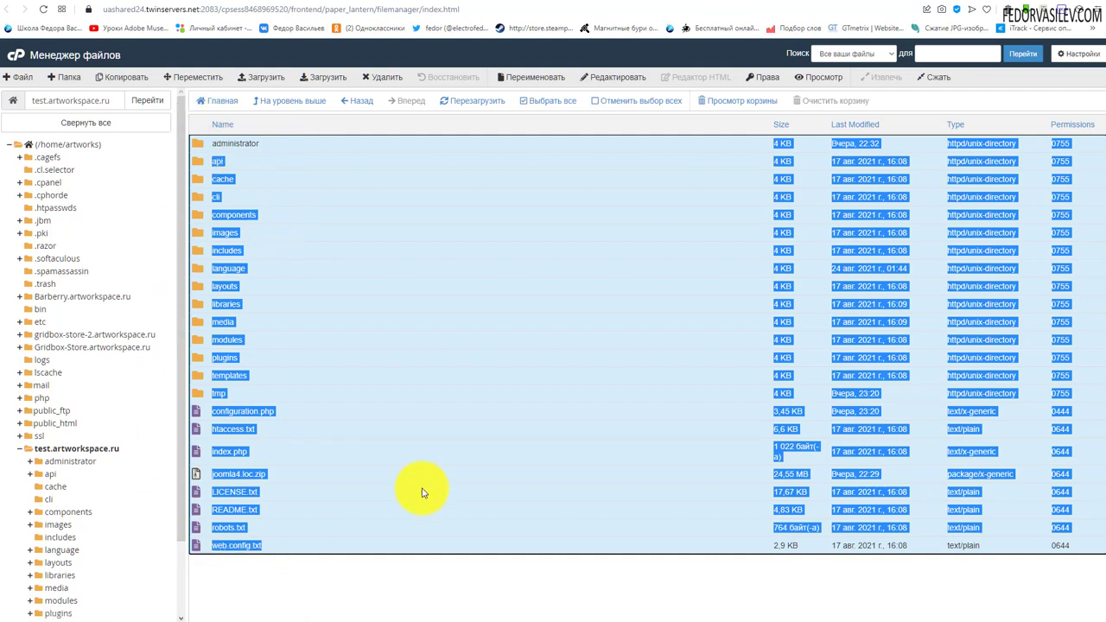
{"action": "left_click", "coordinate": [933, 79]}
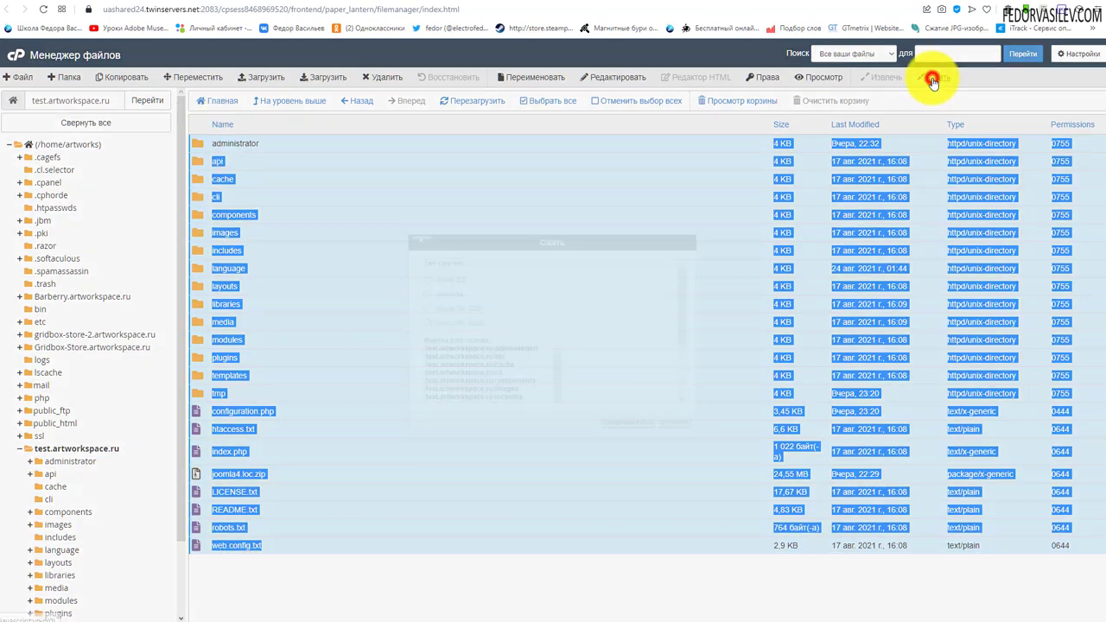
{"action": "left_click", "coordinate": [428, 280]}
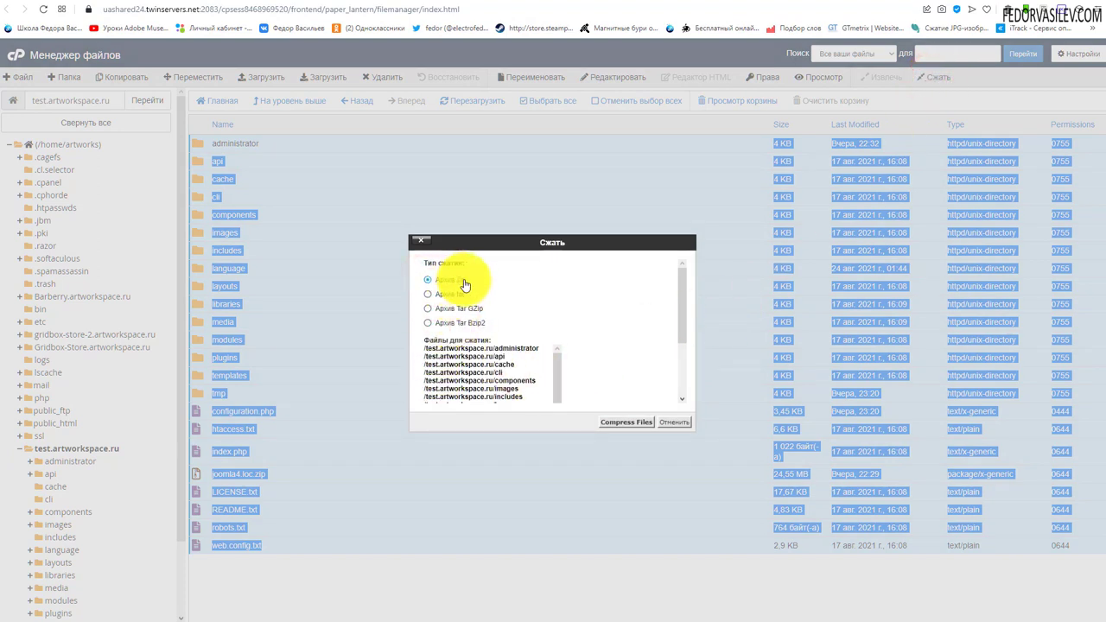
{"action": "left_click", "coordinate": [617, 422]}
{"action": "key", "text": "Escape"}
Download index.php from the test.artworkspace.ru folder to the local course folder 7, keeping its file name
{"action": "left_click", "coordinate": [217, 320]}
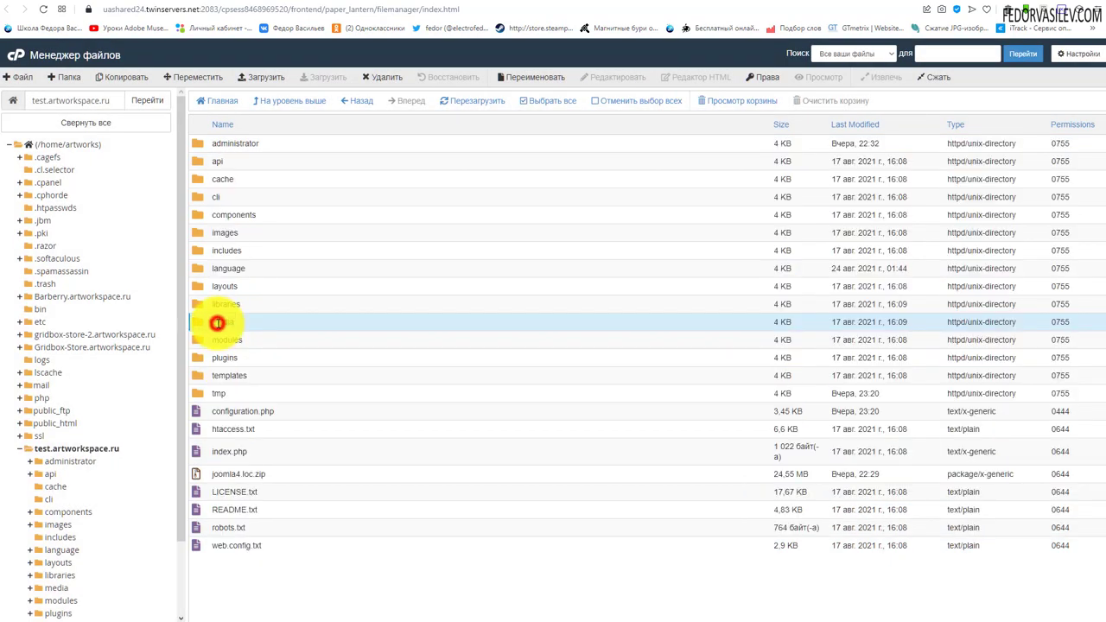
{"action": "left_click", "coordinate": [246, 322]}
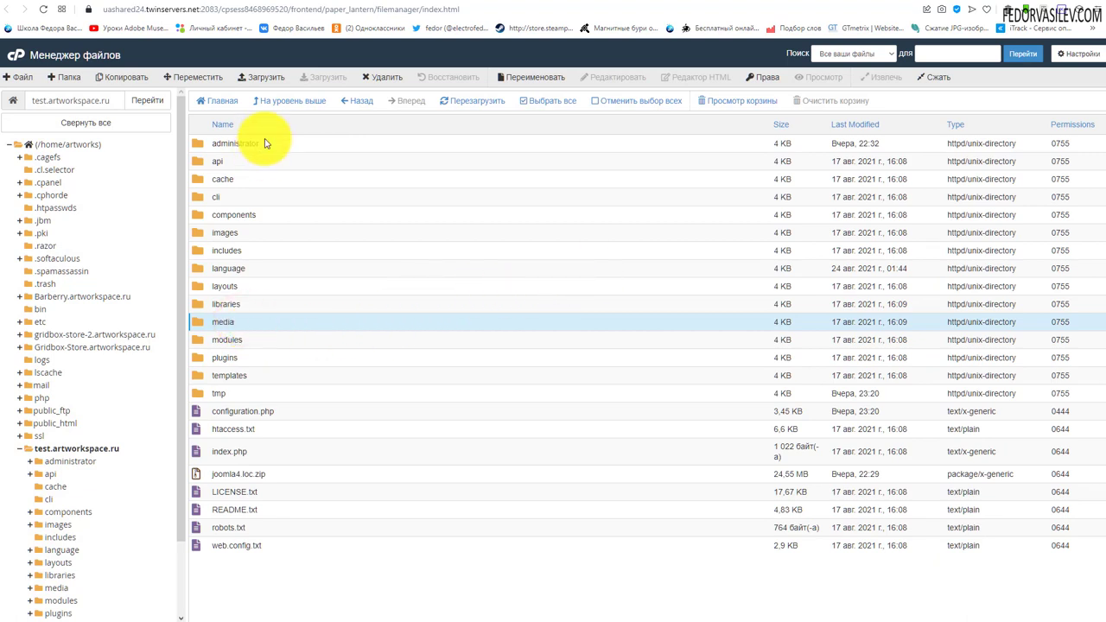
{"action": "left_click", "coordinate": [229, 451]}
{"action": "left_click", "coordinate": [324, 77]}
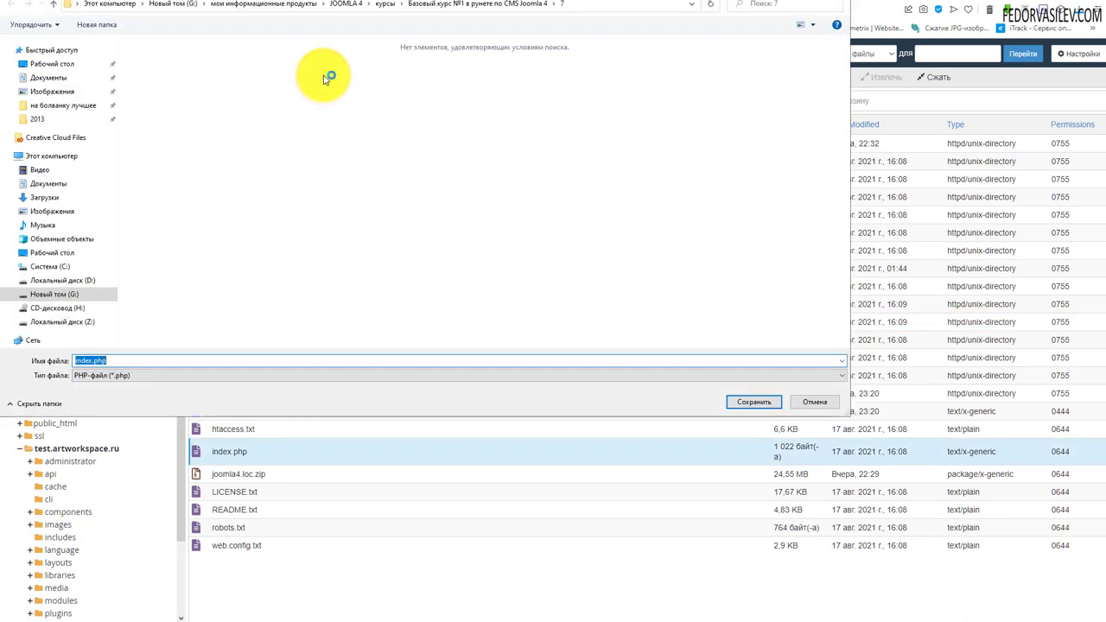
{"action": "key", "text": "Return"}
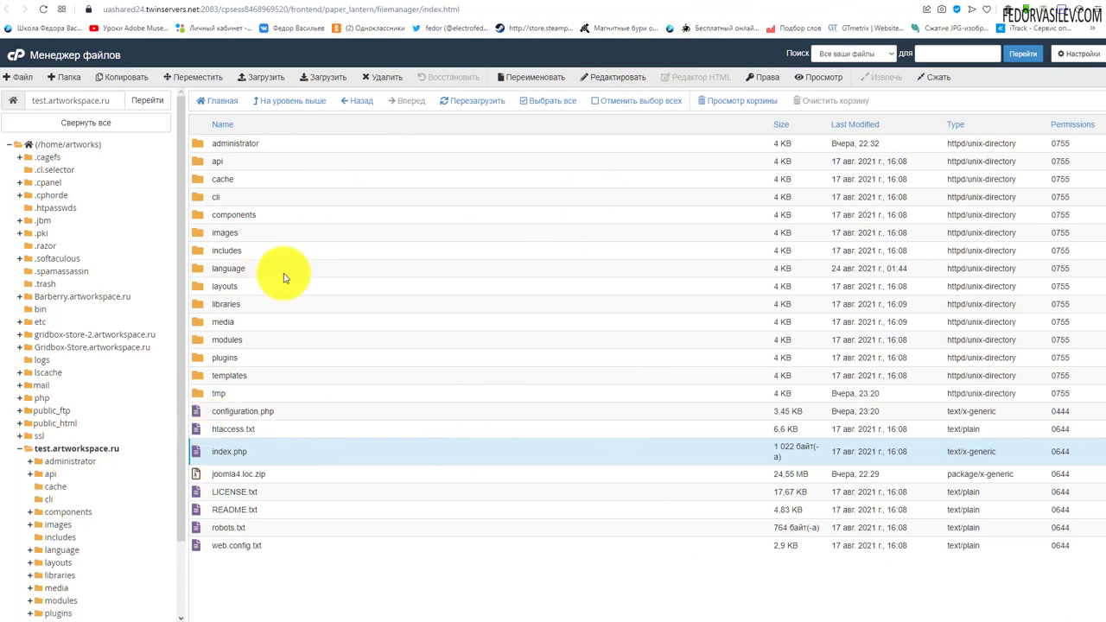
Return to the cPanel home page and open the artworks_test database in phpMyAdmin
{"action": "left_click", "coordinate": [740, 5]}
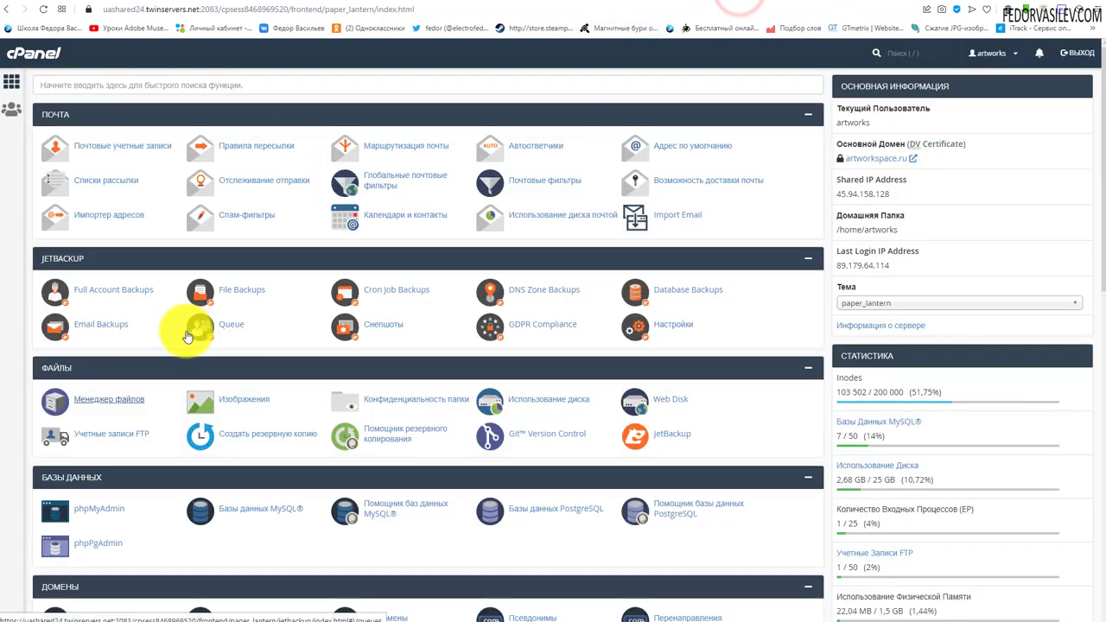
{"action": "scroll", "coordinate": [259, 293], "scroll_direction": "down", "scroll_amount": 2}
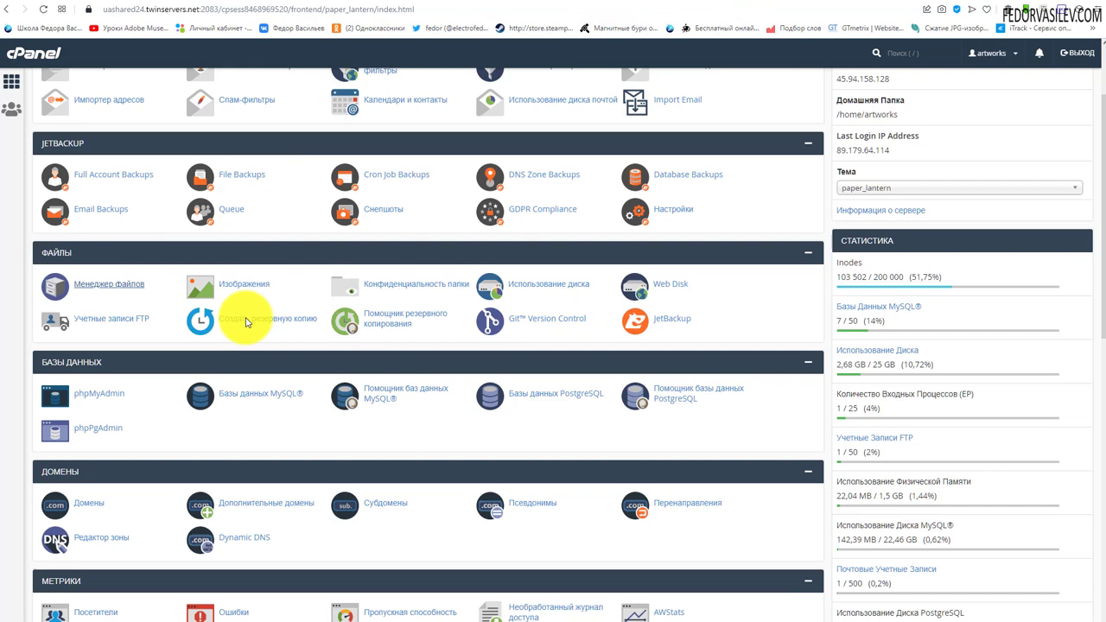
{"action": "left_click", "coordinate": [106, 393]}
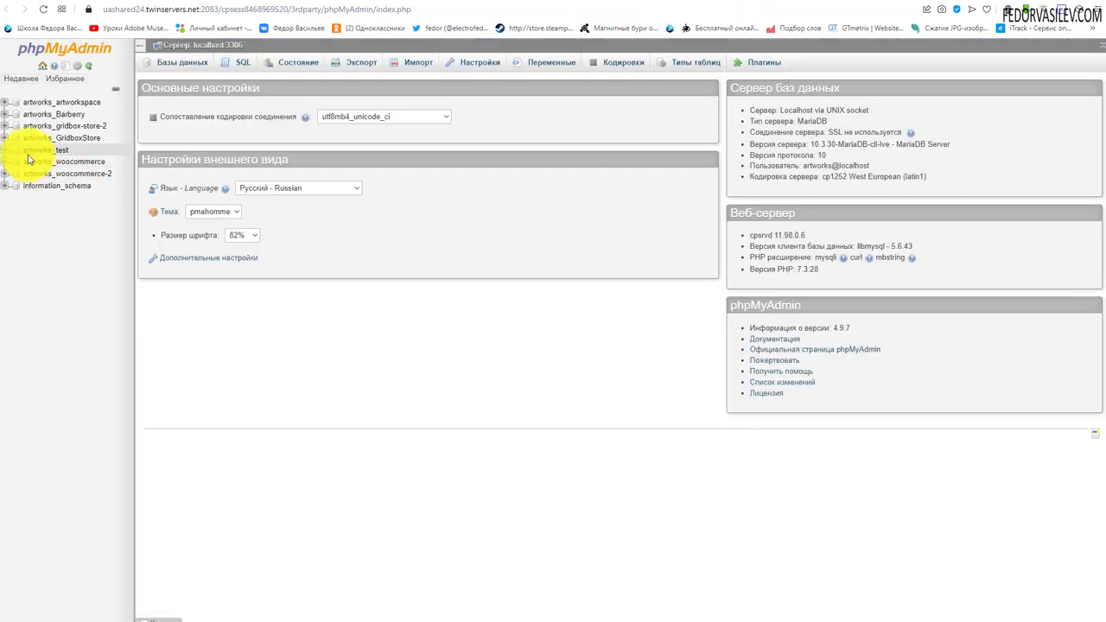
{"action": "left_click", "coordinate": [35, 149]}
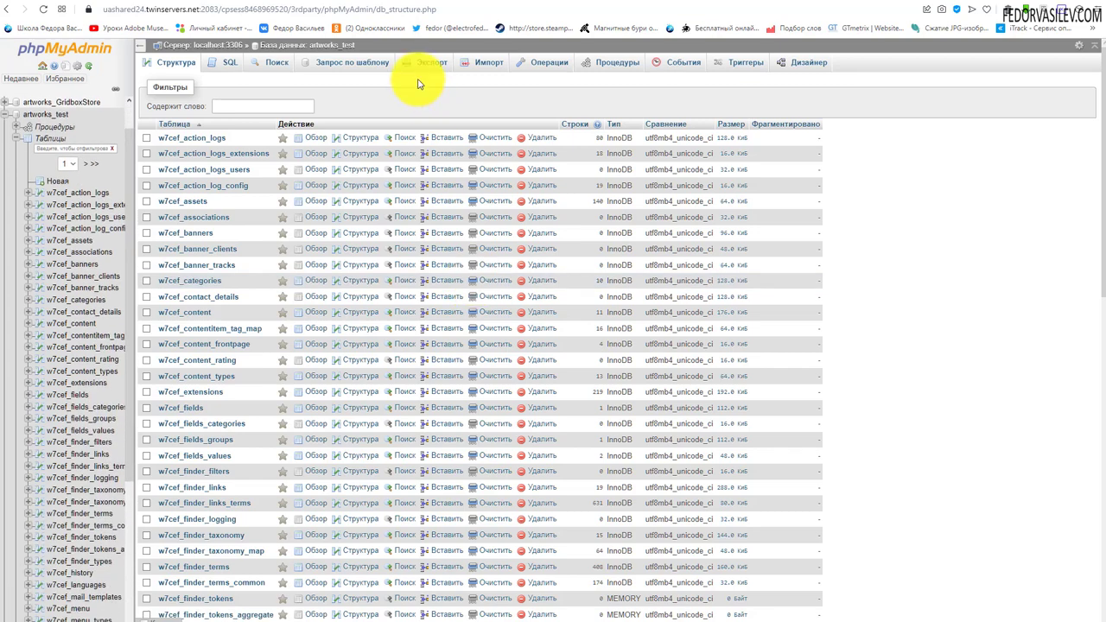
Try to export all tables of the artworks_test database in SQL format, using the custom method that displays all options
{"action": "left_click", "coordinate": [423, 69]}
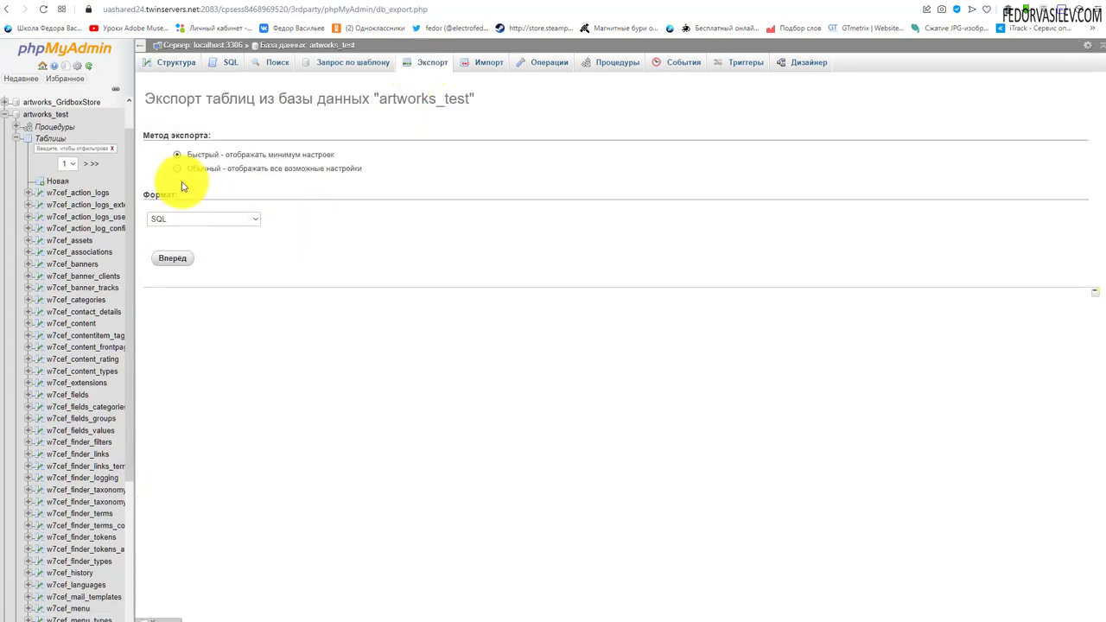
{"action": "left_click", "coordinate": [177, 169]}
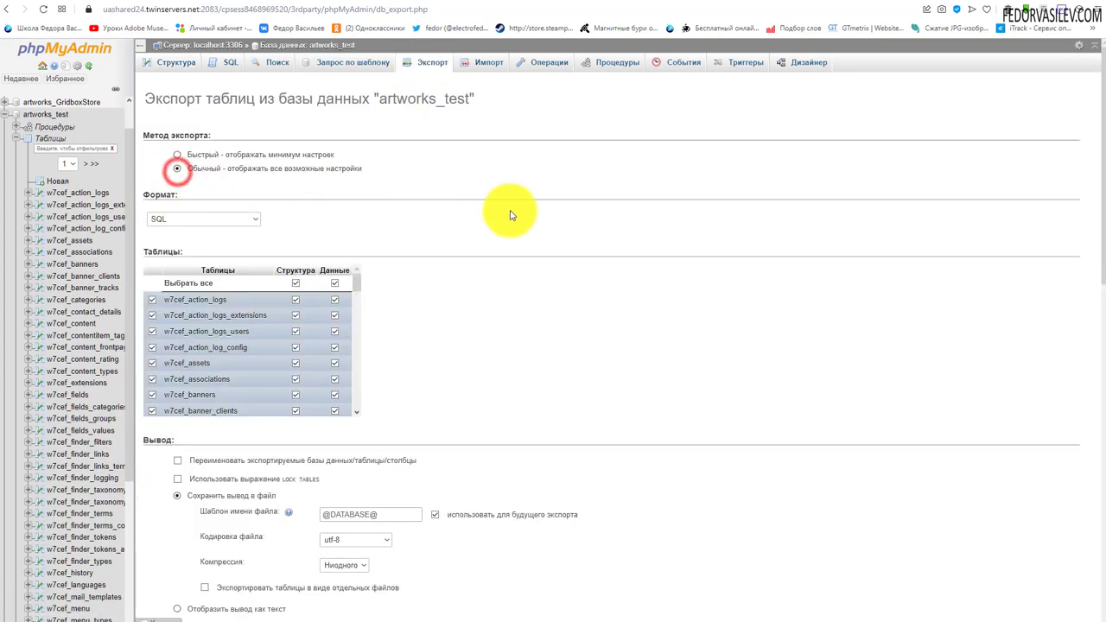
{"action": "scroll", "coordinate": [511, 213], "scroll_direction": "down", "scroll_amount": 15}
{"action": "left_click", "coordinate": [172, 579]}
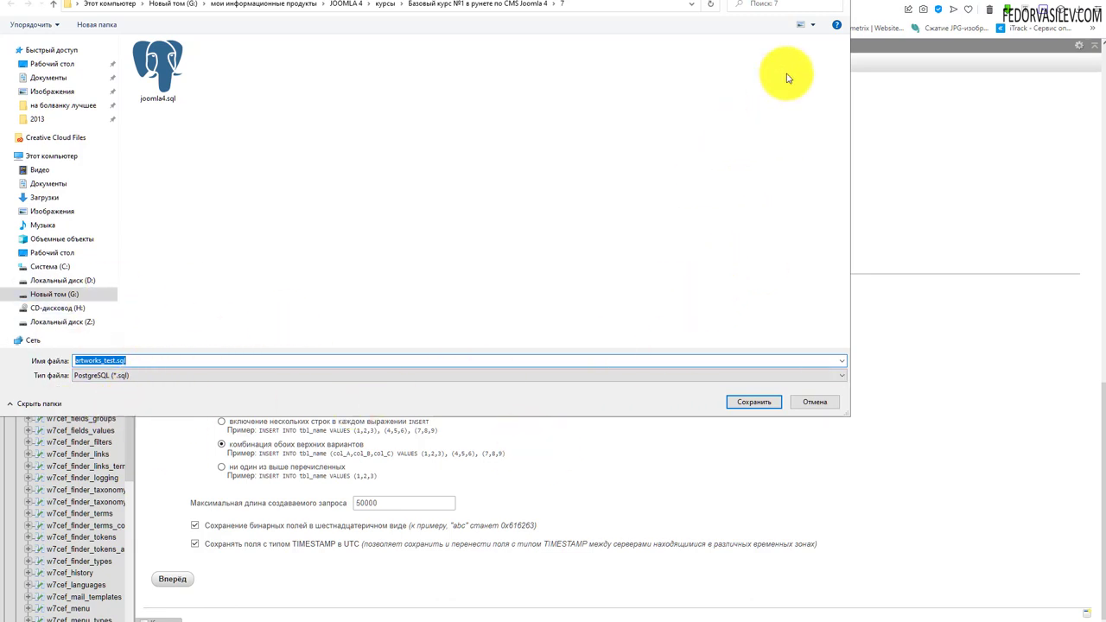
{"action": "left_click", "coordinate": [839, 2]}
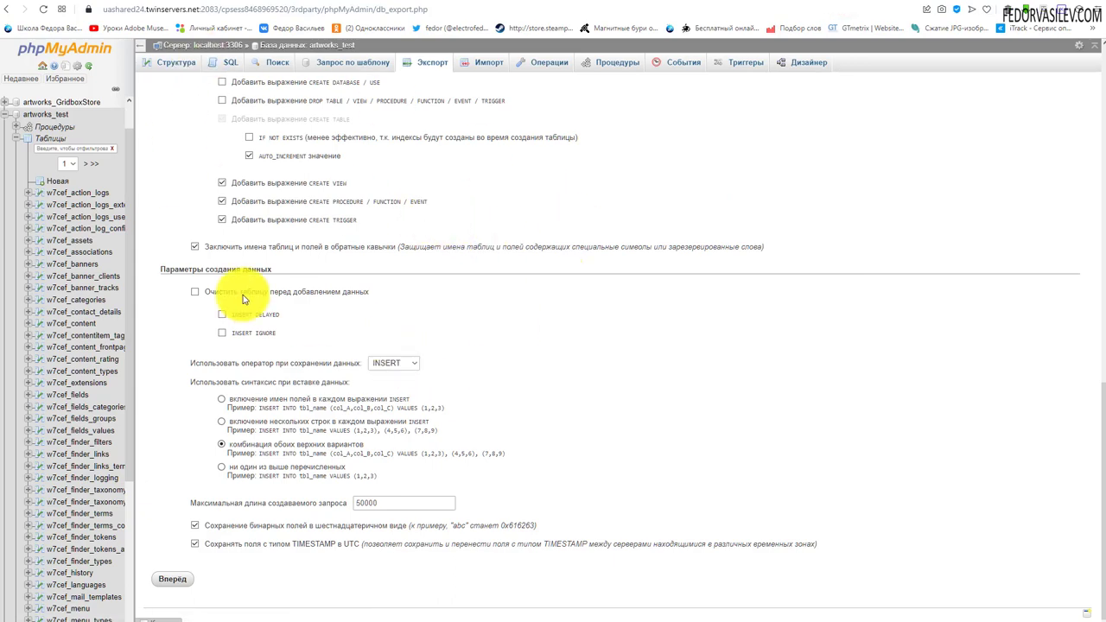
{"action": "scroll", "coordinate": [395, 302], "scroll_direction": "up", "scroll_amount": 2}
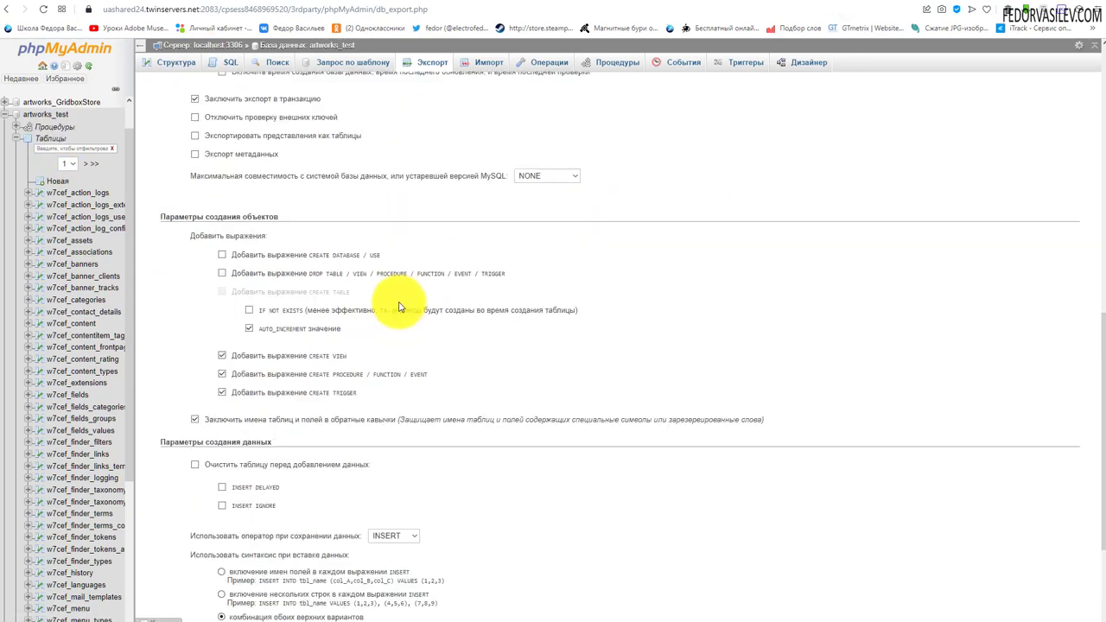
{"action": "scroll", "coordinate": [523, 248], "scroll_direction": "up", "scroll_amount": 4}
{"action": "scroll", "coordinate": [518, 248], "scroll_direction": "up", "scroll_amount": 4}
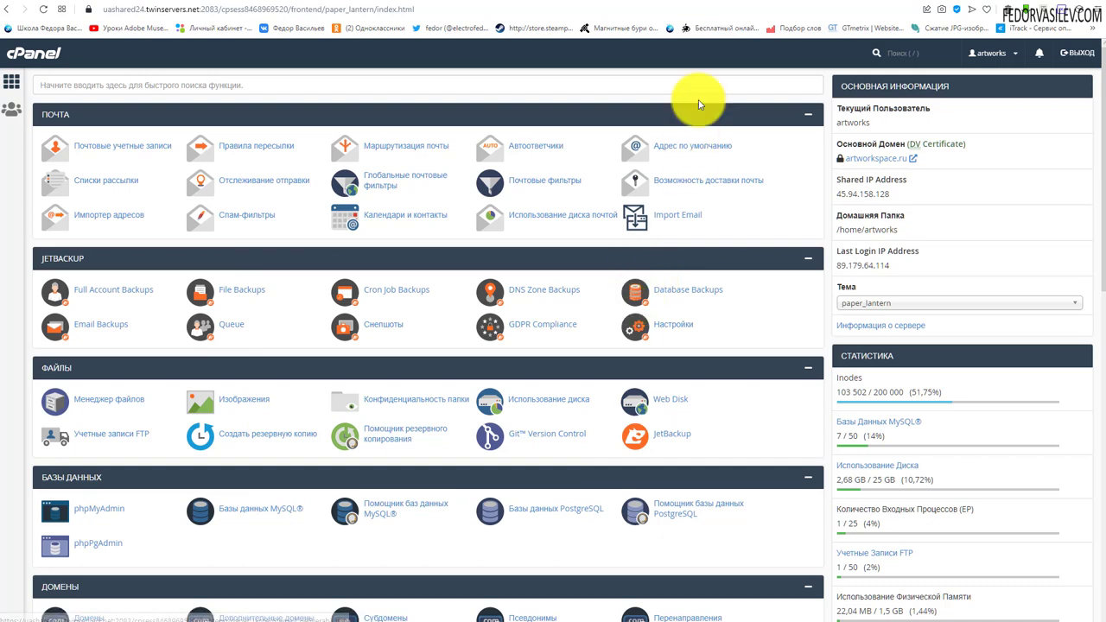
{"action": "left_click", "coordinate": [796, 3]}
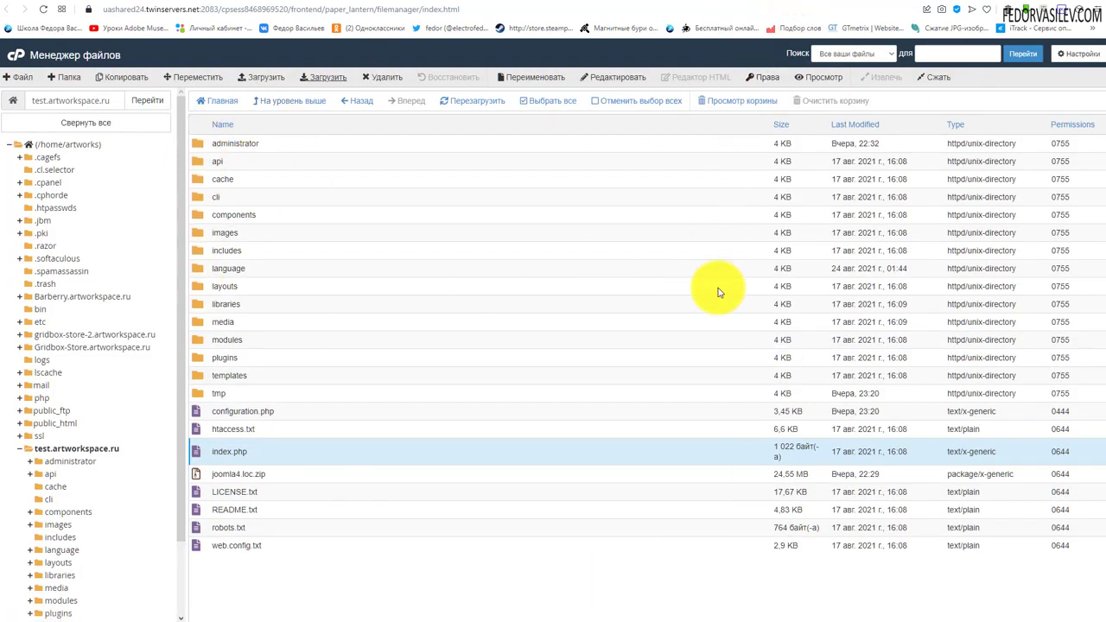
{"action": "left_click", "coordinate": [271, 145]}
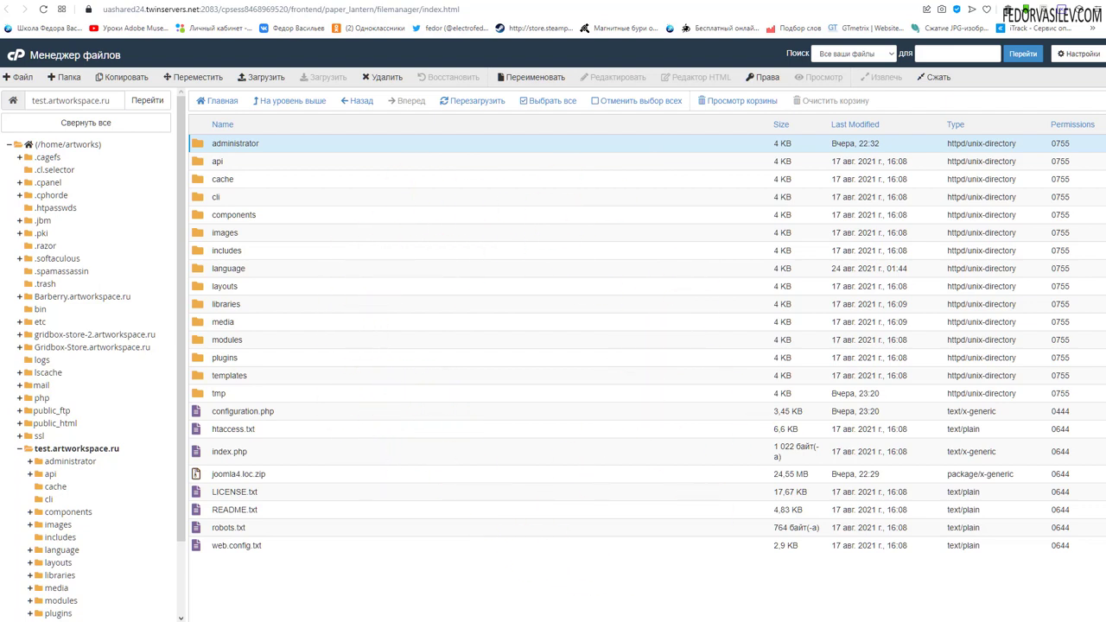
Switch to FileZilla and quick-connect to uashared24.twinservers.net, entering the host, FTP user name and account password
{"action": "key", "text": "alt+Tab"}
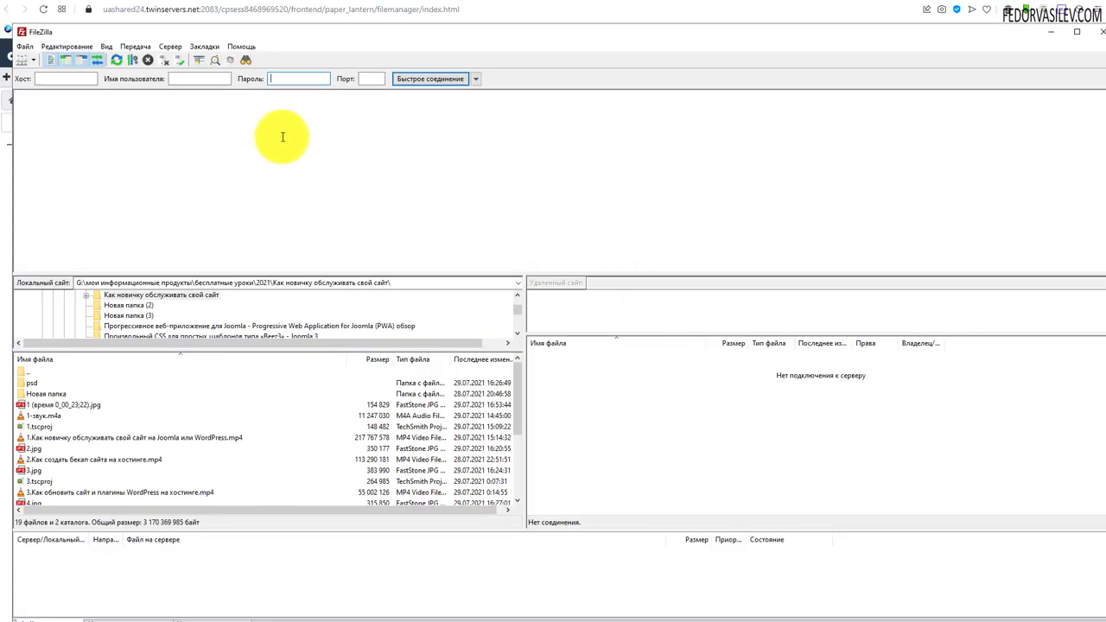
{"action": "left_click", "coordinate": [267, 16]}
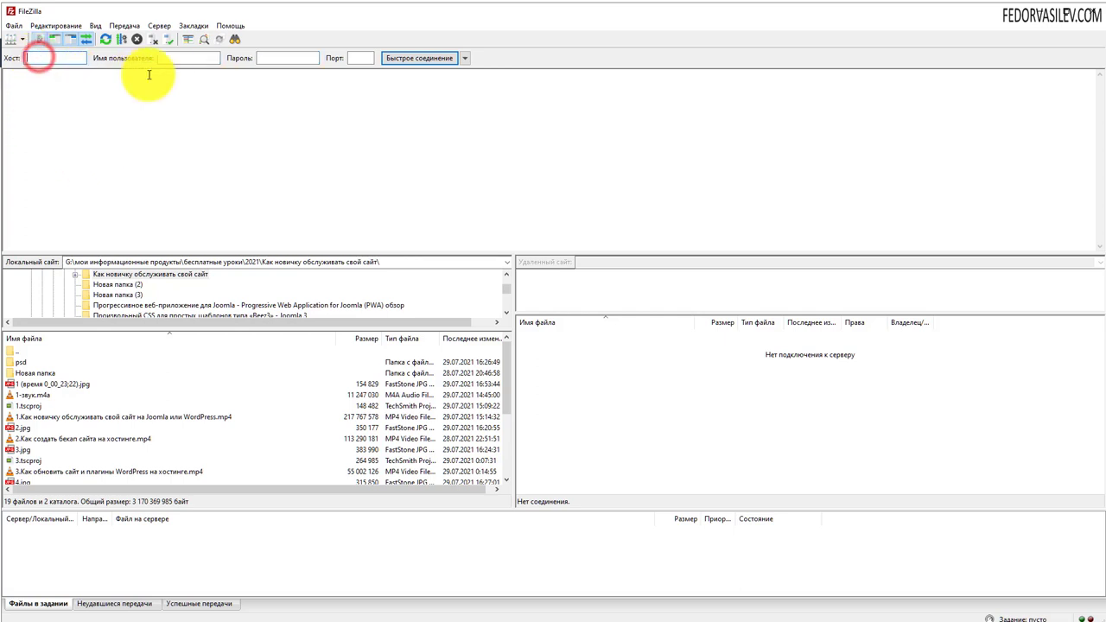
{"action": "left_click", "coordinate": [182, 59]}
{"action": "left_click", "coordinate": [280, 59]}
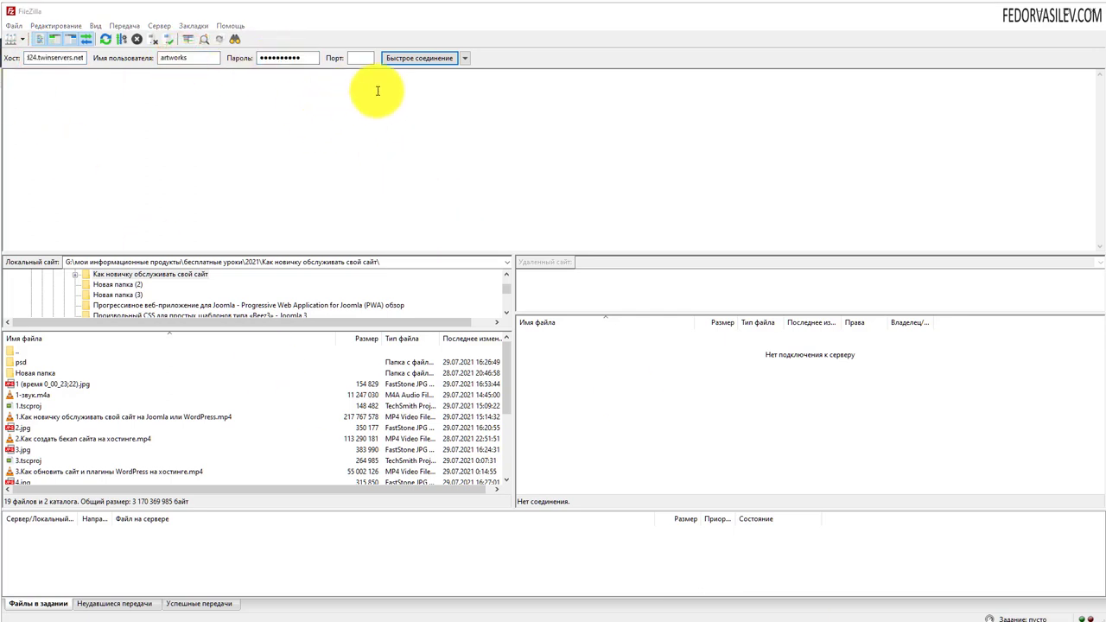
{"action": "left_click", "coordinate": [417, 59]}
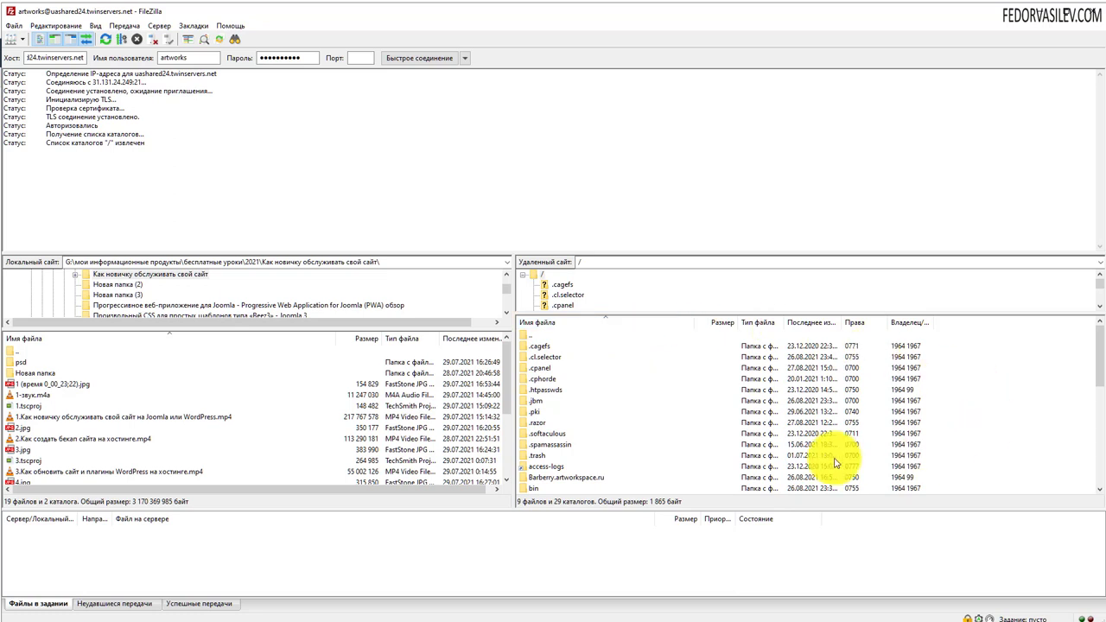
Try to download the remote test.artworkspace.ru folder into the open local folder
{"action": "scroll", "coordinate": [653, 389], "scroll_direction": "down", "scroll_amount": 2}
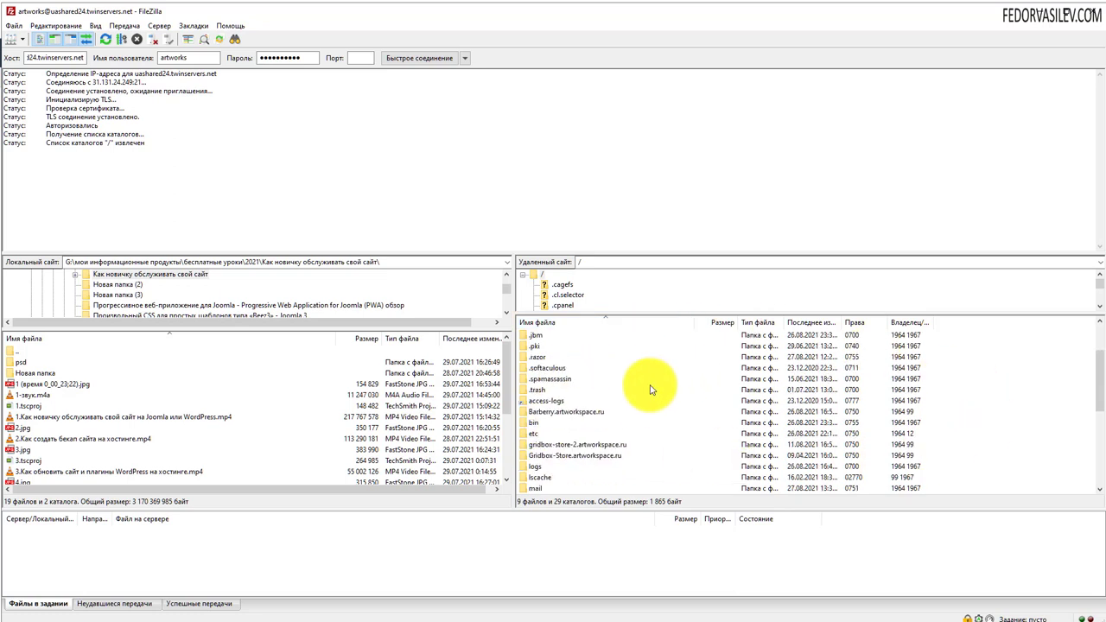
{"action": "scroll", "coordinate": [650, 387], "scroll_direction": "down", "scroll_amount": 3}
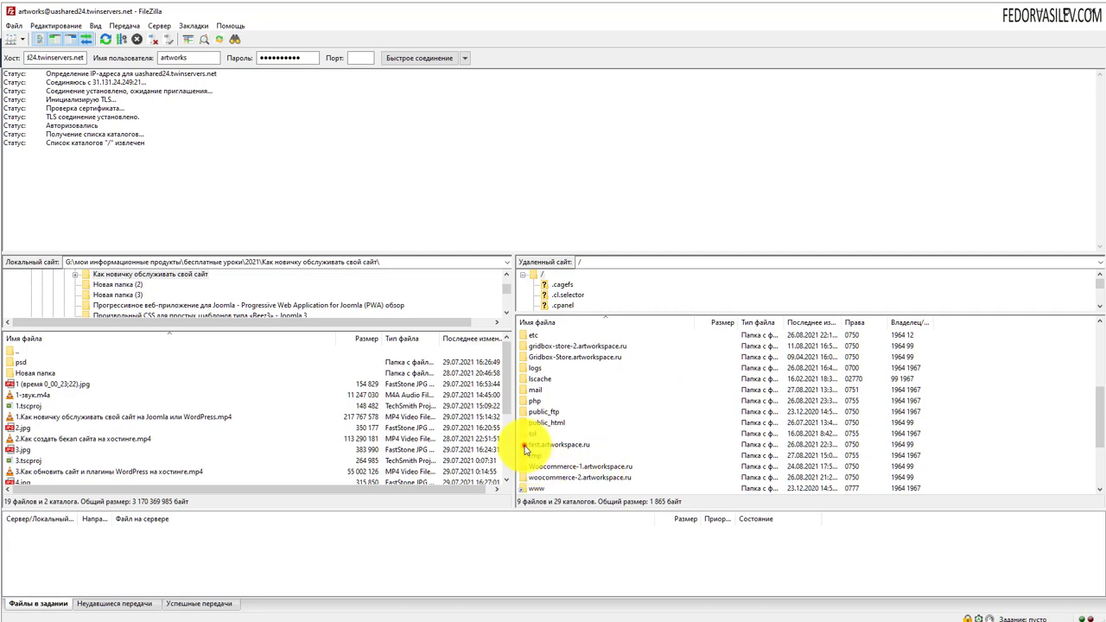
{"action": "left_click", "coordinate": [526, 446]}
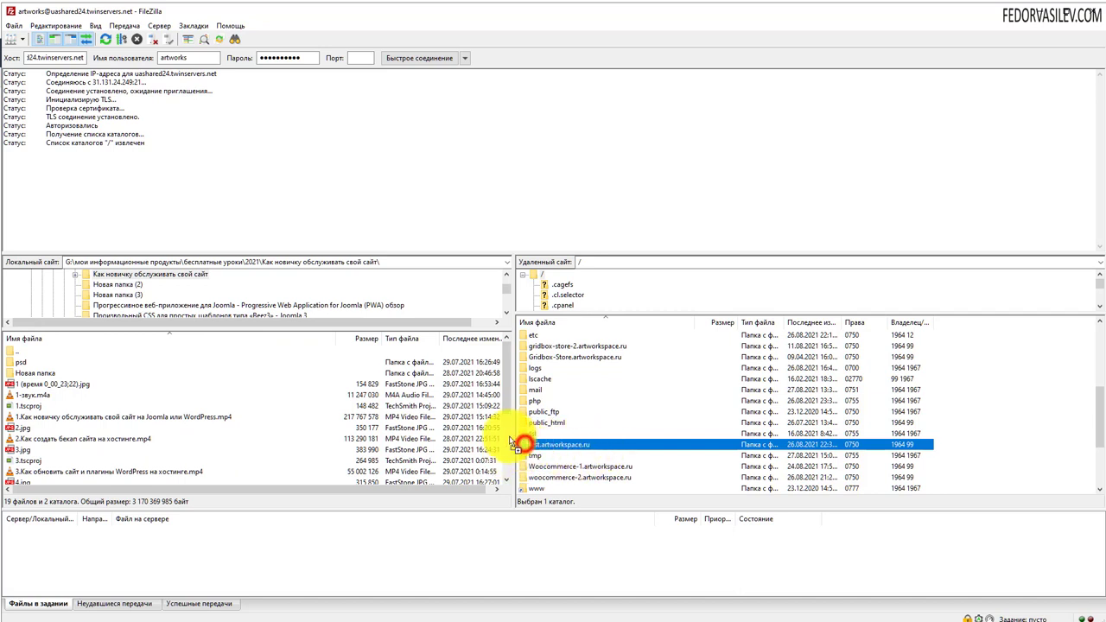
{"action": "left_click_drag", "start_coordinate": [511, 443], "coordinate": [530, 362]}
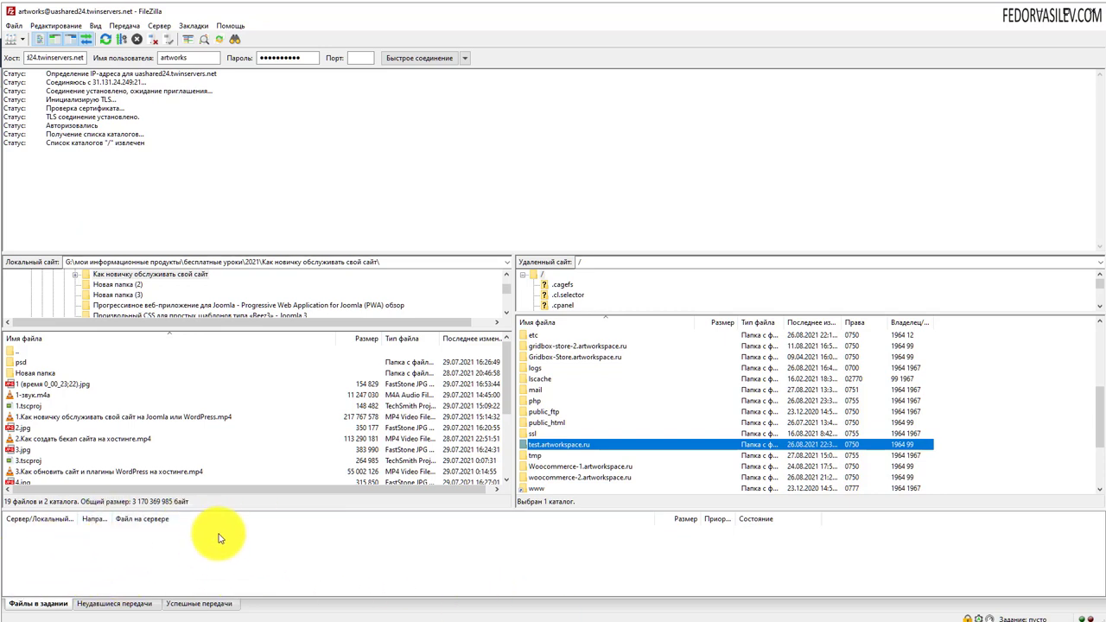
Review the connection log and check the lists of queued, failed and successful transfers
{"action": "left_click", "coordinate": [56, 142]}
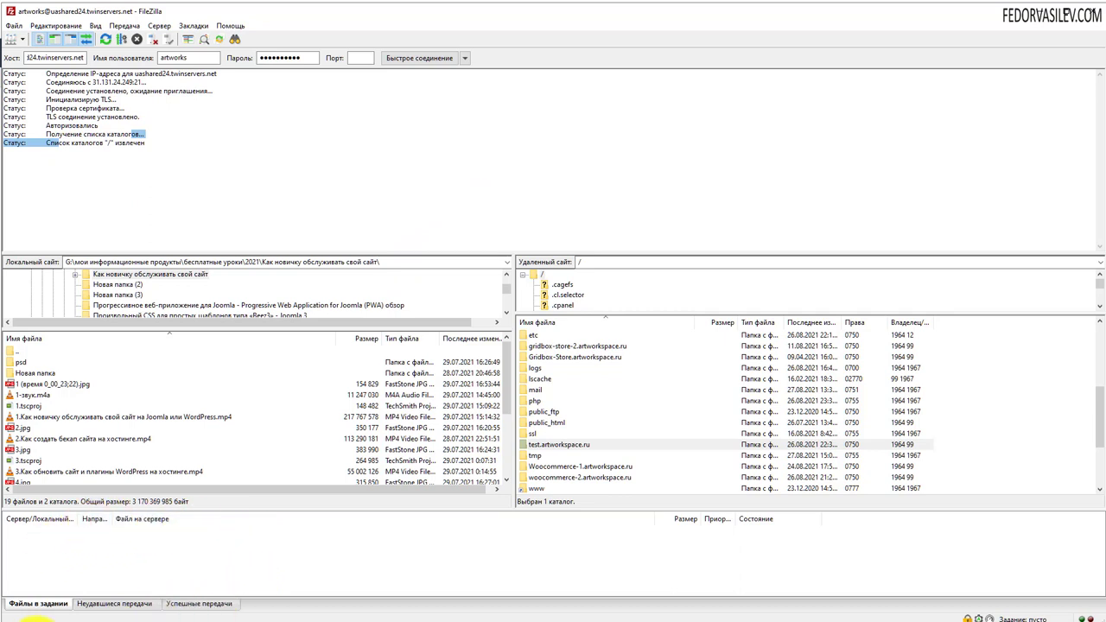
{"action": "left_click", "coordinate": [106, 605]}
{"action": "left_click", "coordinate": [24, 604]}
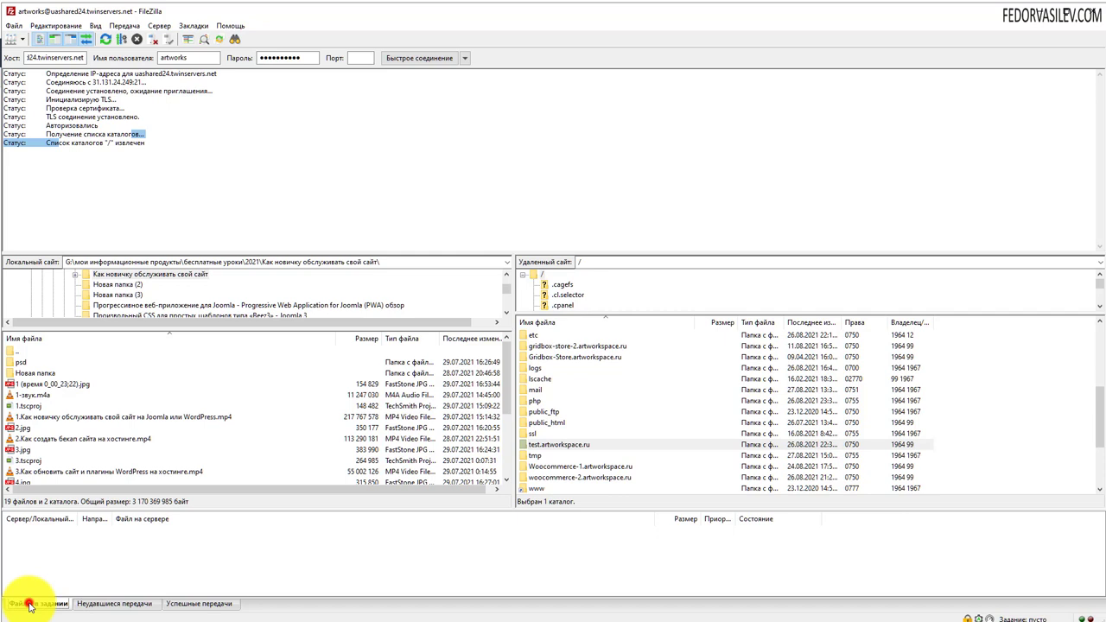
{"action": "left_click", "coordinate": [95, 605]}
{"action": "left_click", "coordinate": [183, 603]}
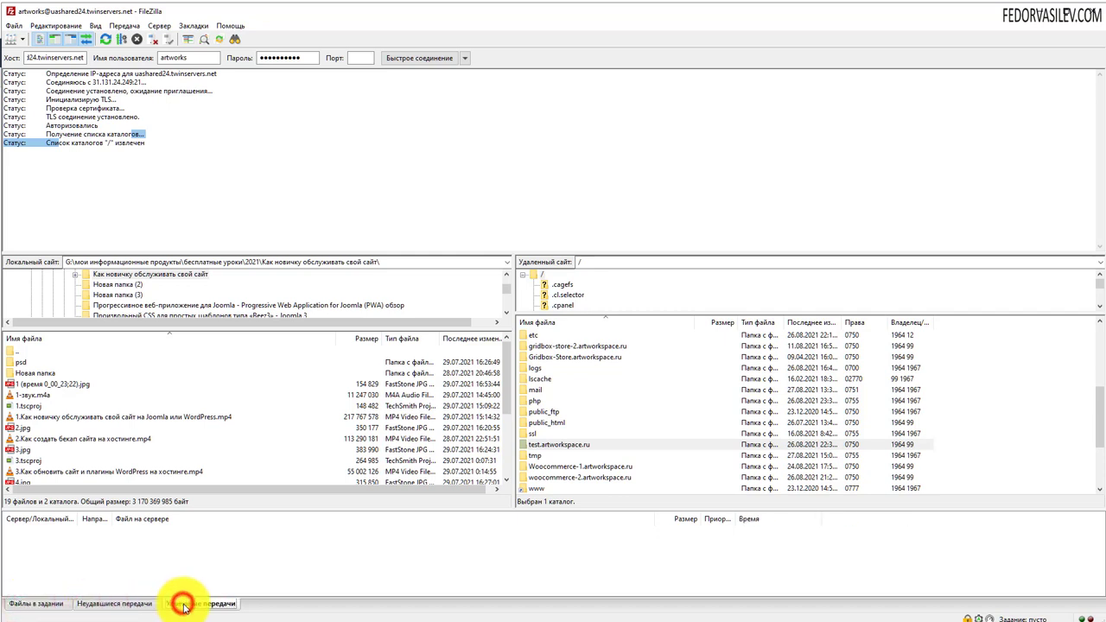
{"action": "left_click", "coordinate": [129, 604]}
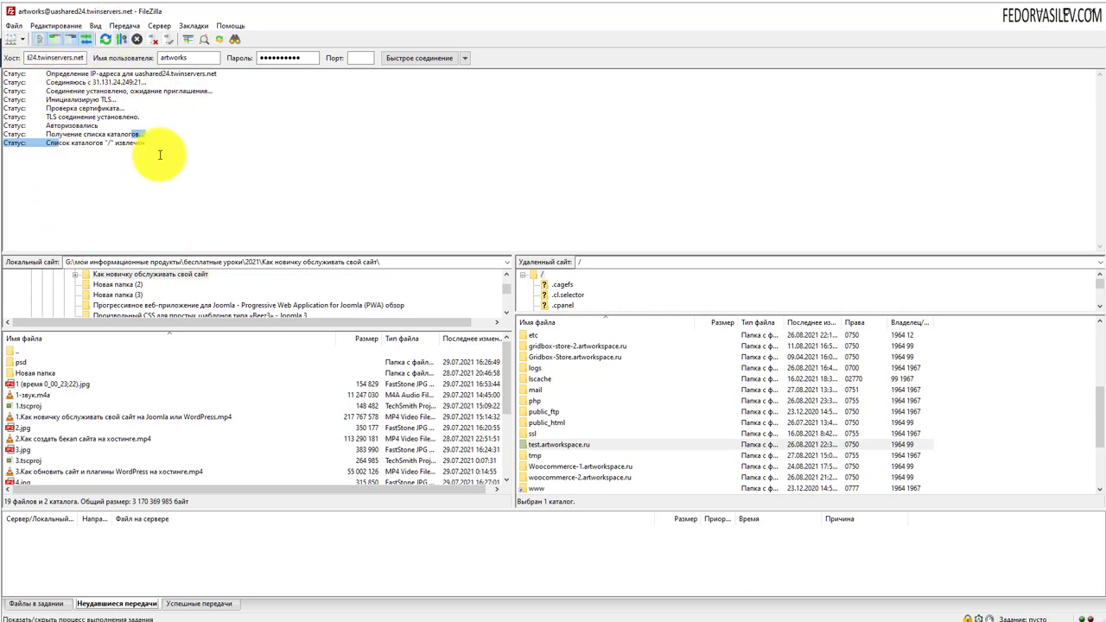
{"action": "left_click", "coordinate": [45, 604]}
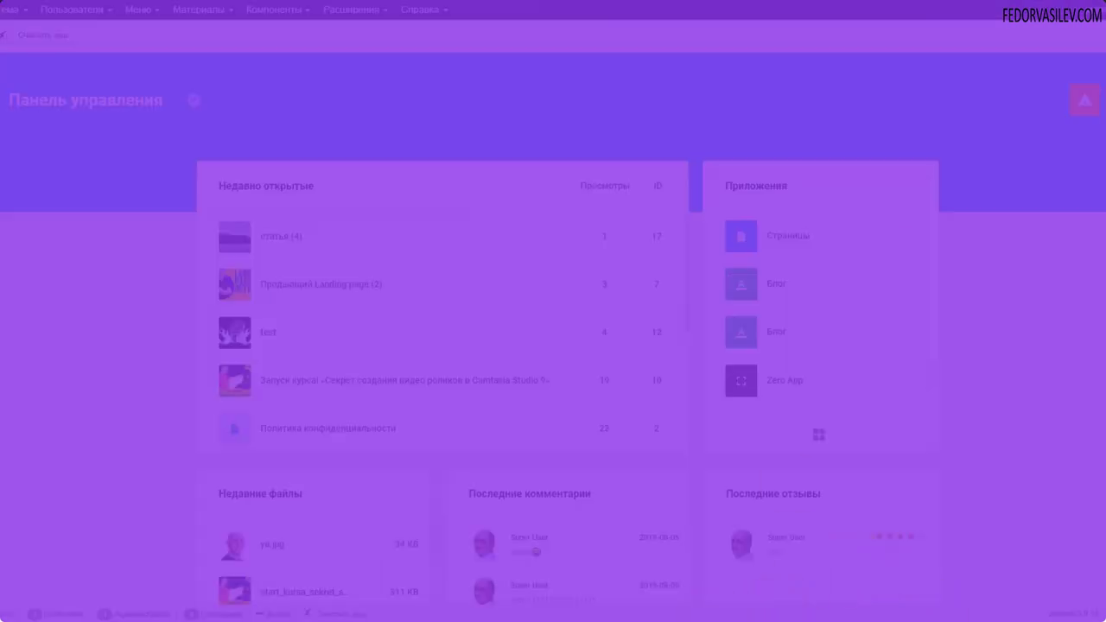
{"action": "left_click", "coordinate": [1096, 108]}
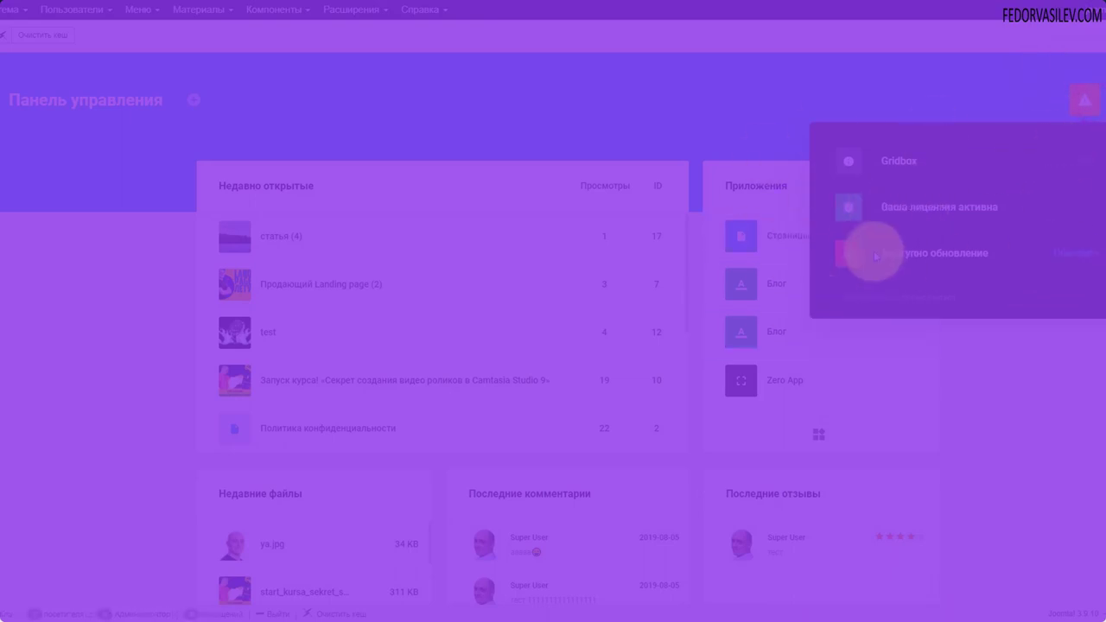
{"action": "left_click", "coordinate": [909, 217]}
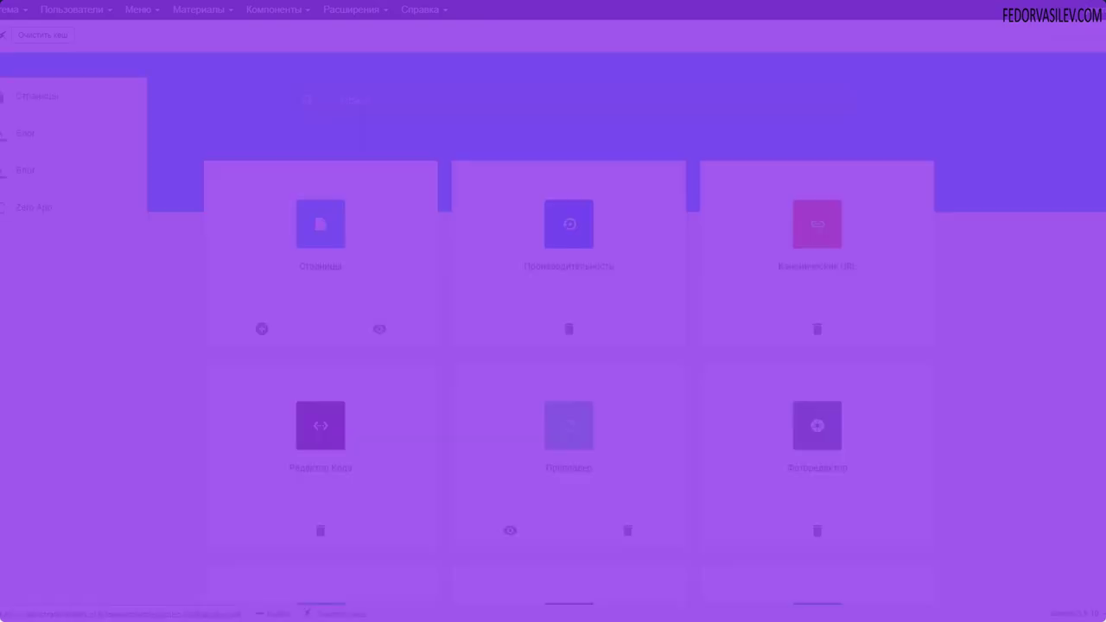
{"action": "left_click", "coordinate": [22, 208]}
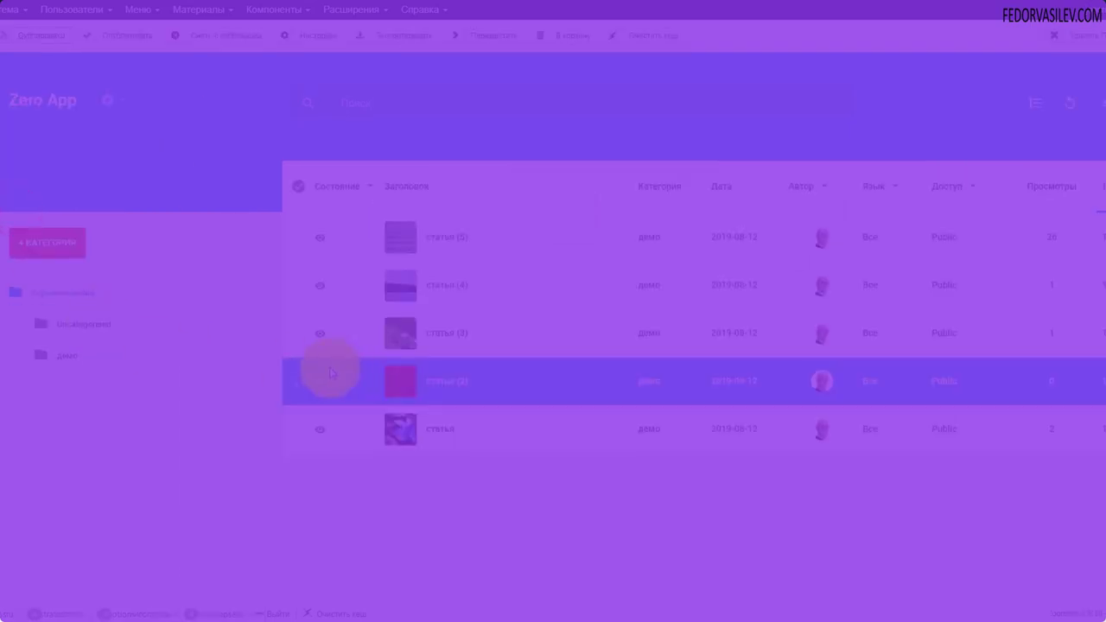